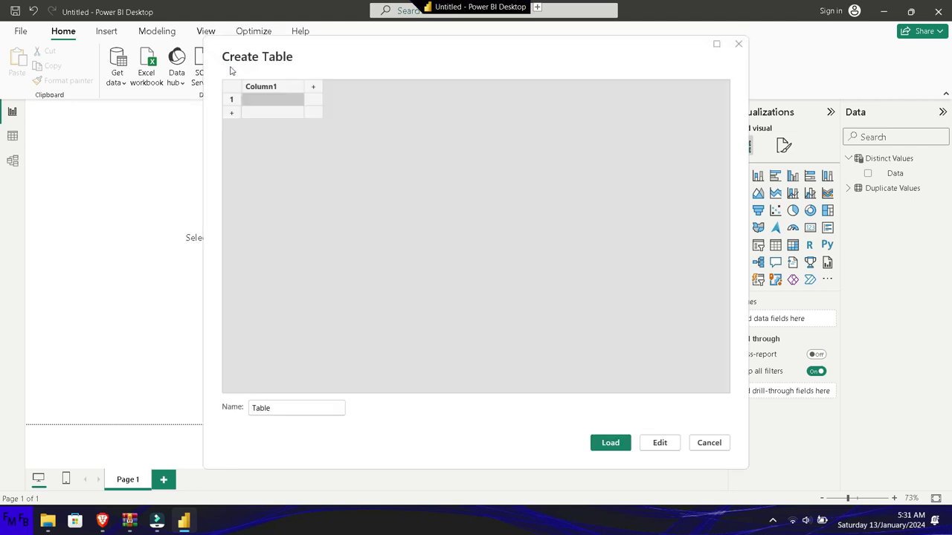
Rename Column1 to Pais and fill rows 1–7 with Honduras
double_click(276, 88)
text(Pais)
key(Return)
text(Honduras)
key(ctrl+a)
key(ctrl+c)
key(Return)
key(ctrl+v)
key(Return)
key(ctrl+v)
key(Return)
key(ctrl+v)
key(Return)
key(ctrl+v)
key(Return)
key(ctrl+v)
key(Return)
key(ctrl+v)
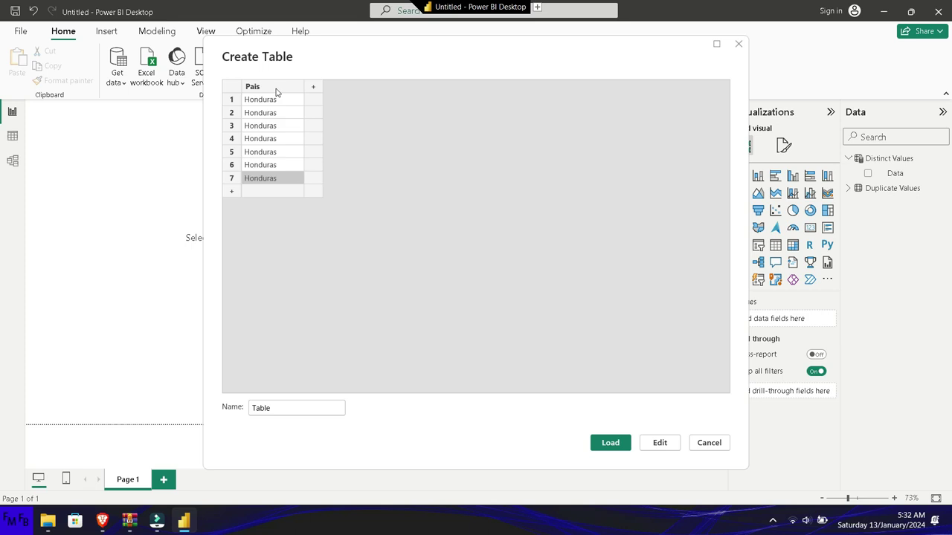
key(Return)
Fill rows 8–14 of Pais with Guatemala
text(Guatemala)
key(ctrl+a)
key(ctrl+c)
key(Return)
key(ctrl+v)
key(Return)
key(ctrl+v)
key(Return)
key(ctrl+v)
key(Return)
key(ctrl+v)
key(Return)
key(ctrl+v)
key(Return)
key(ctrl+v)
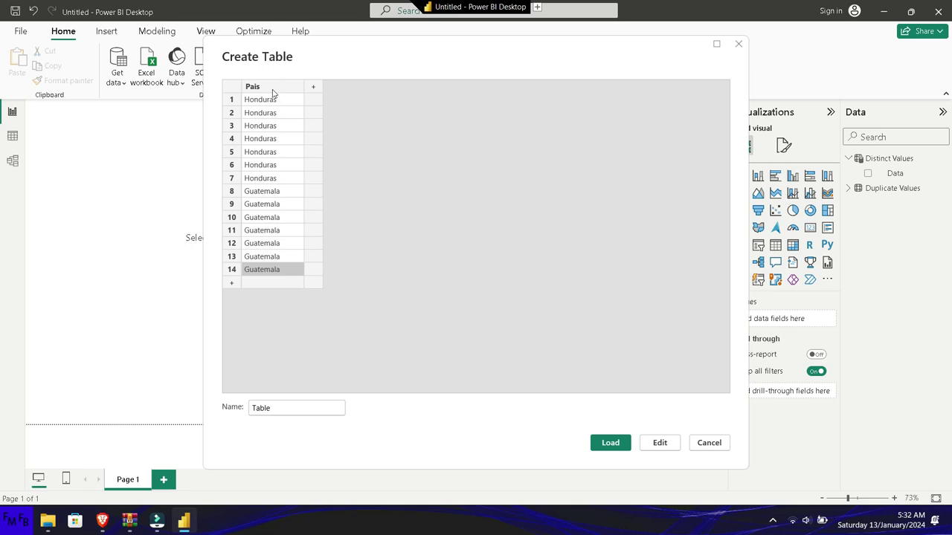
key(Return)
Fill rows 15–20 with Nicaragua and add a second column
text(Nicaragua)
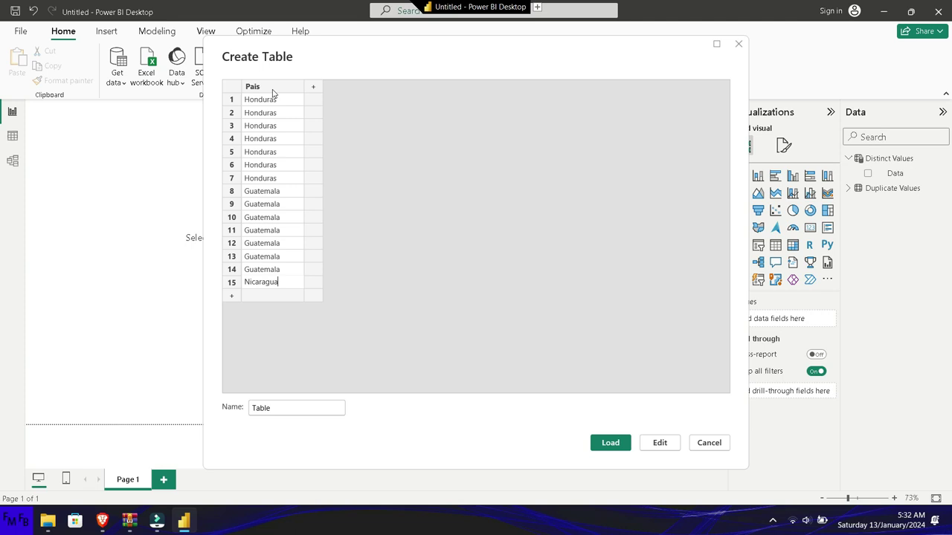
key(ctrl+a)
key(ctrl+c)
key(Down)
key(ctrl+v)
key(Down)
key(ctrl+v)
key(Down)
key(ctrl+v)
key(Down)
key(ctrl+v)
key(Down)
key(ctrl+v)
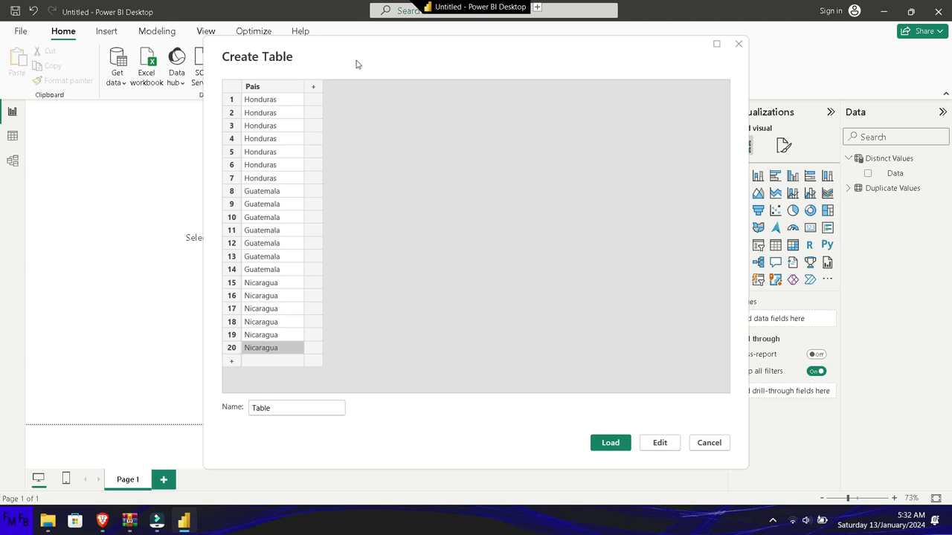
click(313, 87)
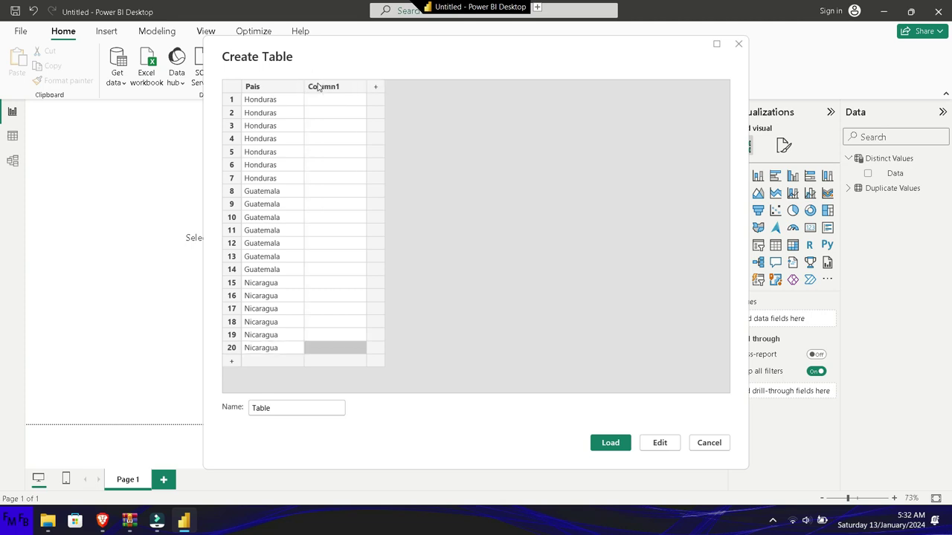
Rename the second column to Deporte and fill rows 1–6 with Natacion
click(317, 87)
click(318, 87)
text(De)
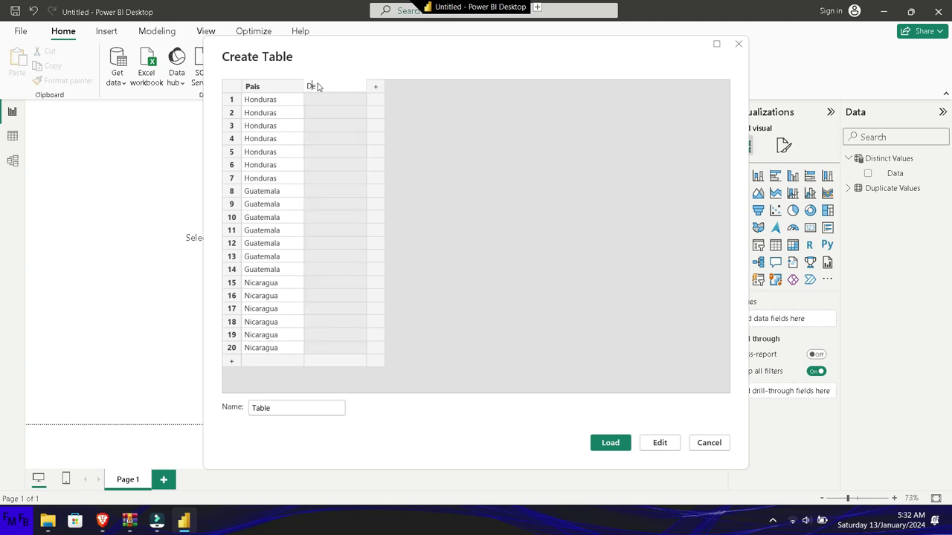
text(porte)
key(Return)
text(Natacion)
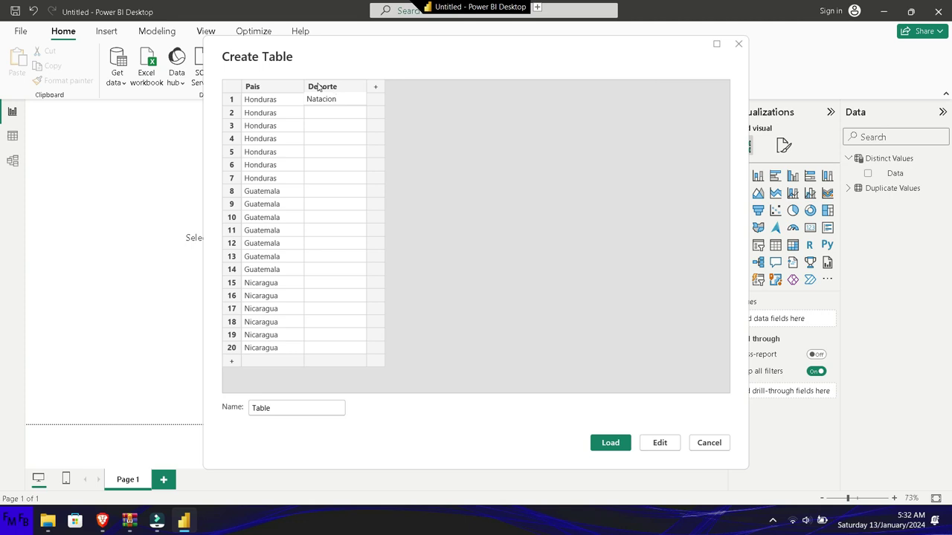
key(ctrl+a)
key(Return)
key(ctrl+v)
key(Return)
key(ctrl+v)
key(Return)
key(ctrl+v)
key(Return)
key(ctrl+v)
key(Return)
key(ctrl+v)
key(Return)
Fill Deporte rows 7–12 with Futbol
text(F)
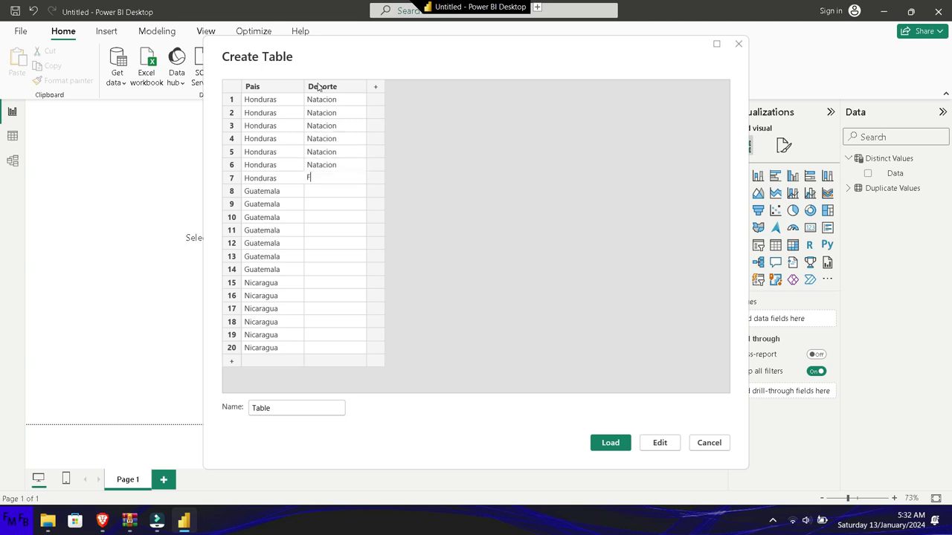
text(utbol)
key(ctrl+a)
key(Down)
key(ctrl+v)
key(Down)
key(ctrl+v)
key(Down)
key(ctrl+v)
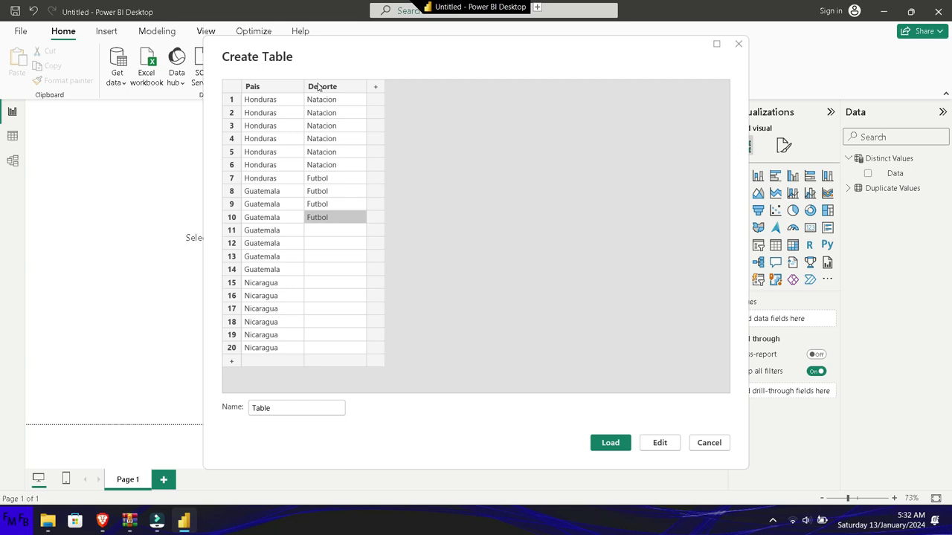
key(Down)
key(ctrl+v)
key(Down)
key(ctrl+v)
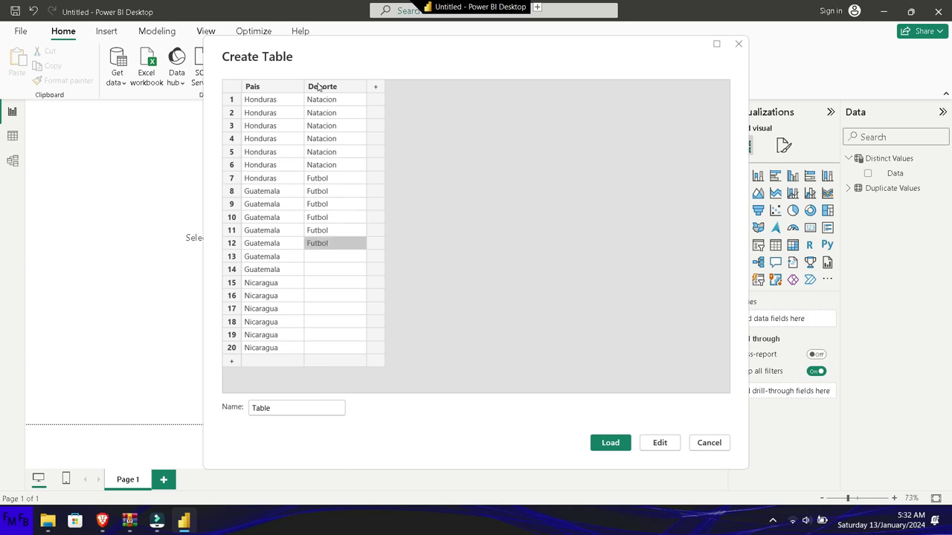
key(Down)
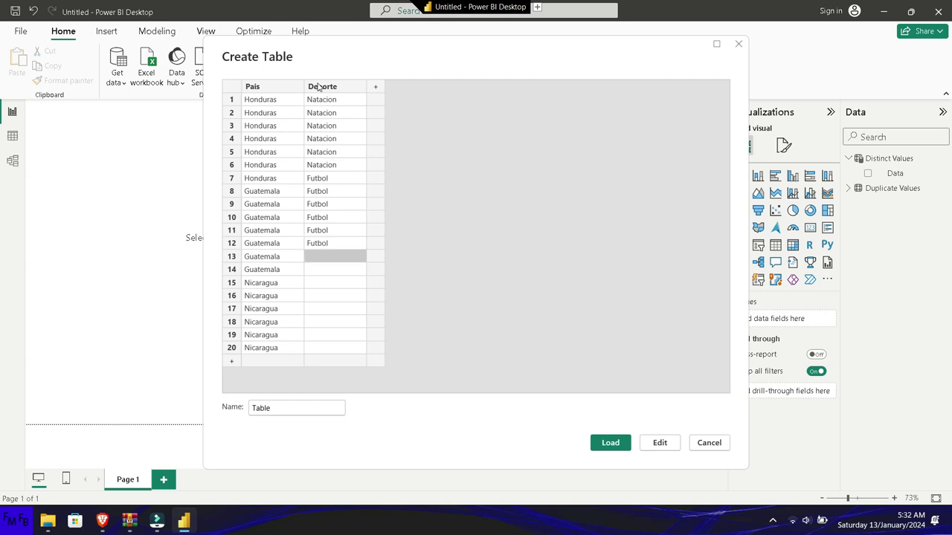
Fill Deporte rows 13–17 with Beisbol
text(B)
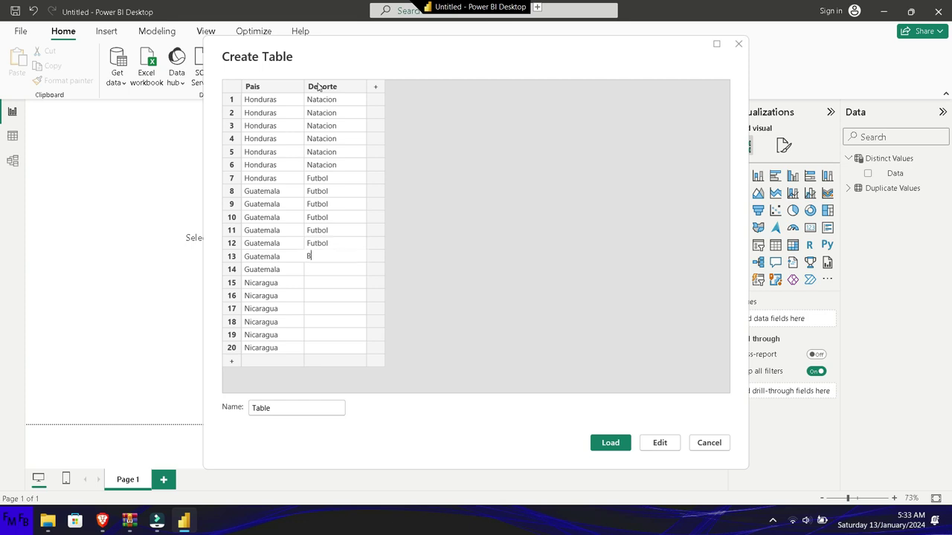
text(eisbol)
key(ctrl+a)
key(Return)
key(ctrl+v)
key(Return)
key(ctrl+v)
key(Return)
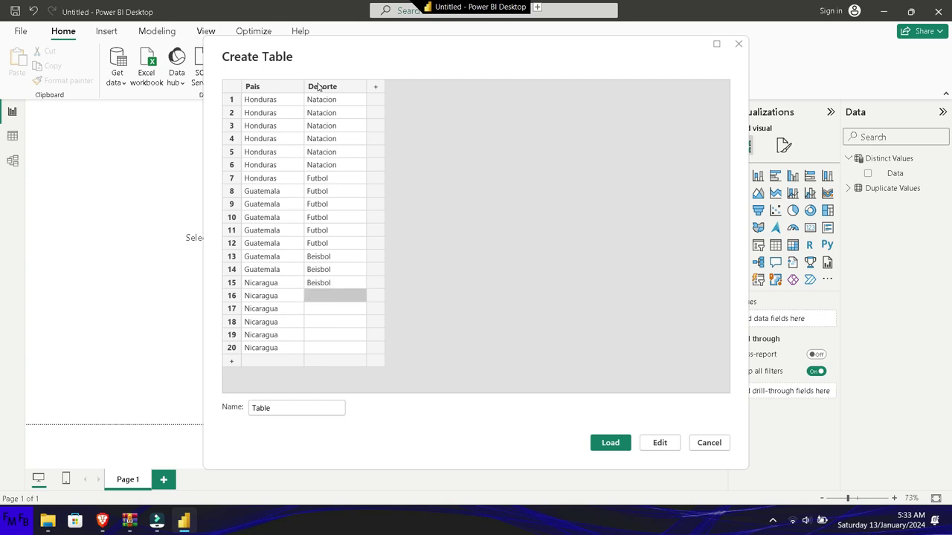
key(ctrl+v)
key(Return)
key(ctrl+v)
key(Return)
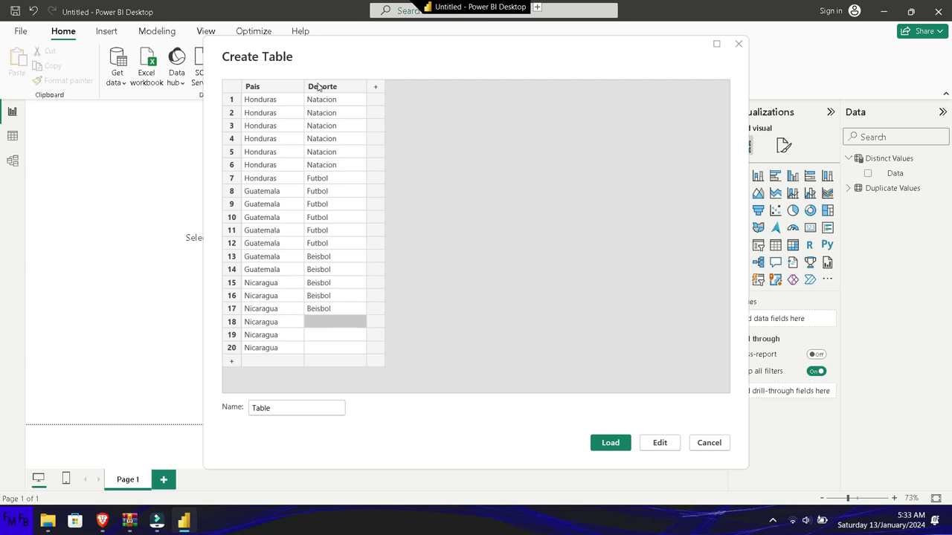
Fill Deporte rows 18–20 with Karate and load the table
text(Karate)
key(ctrl+a)
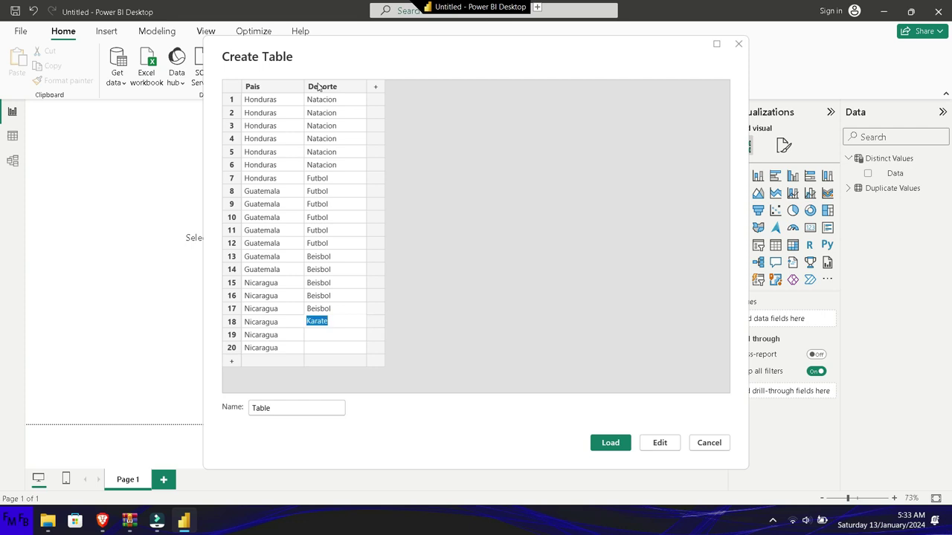
key(Return)
key(ctrl+v)
key(Return)
key(ctrl+v)
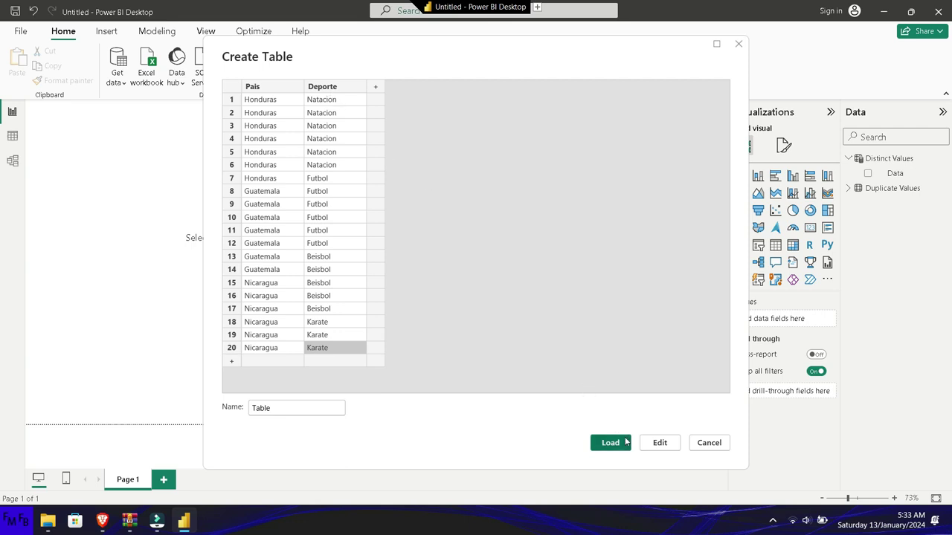
click(626, 442)
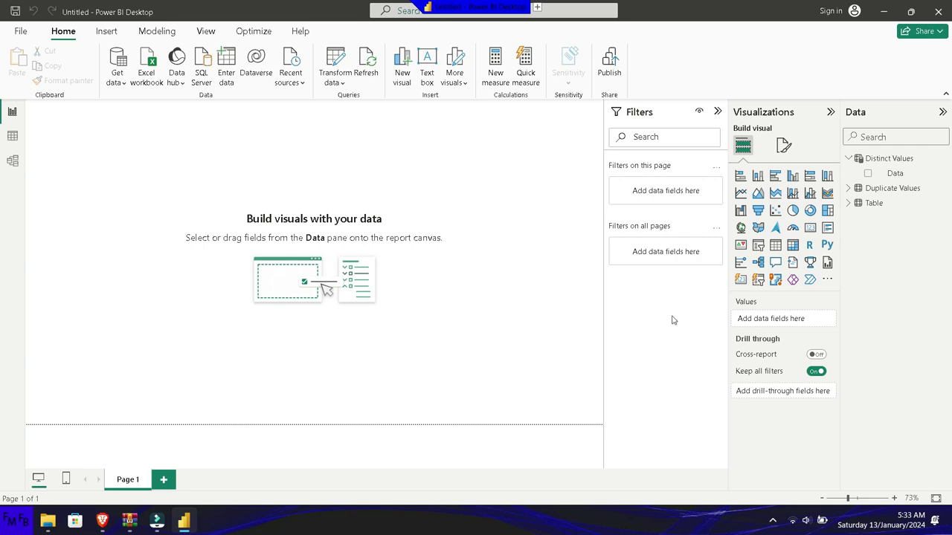
Delete the old Distinct Values and Duplicate Values tables from the model
right_click(882, 162)
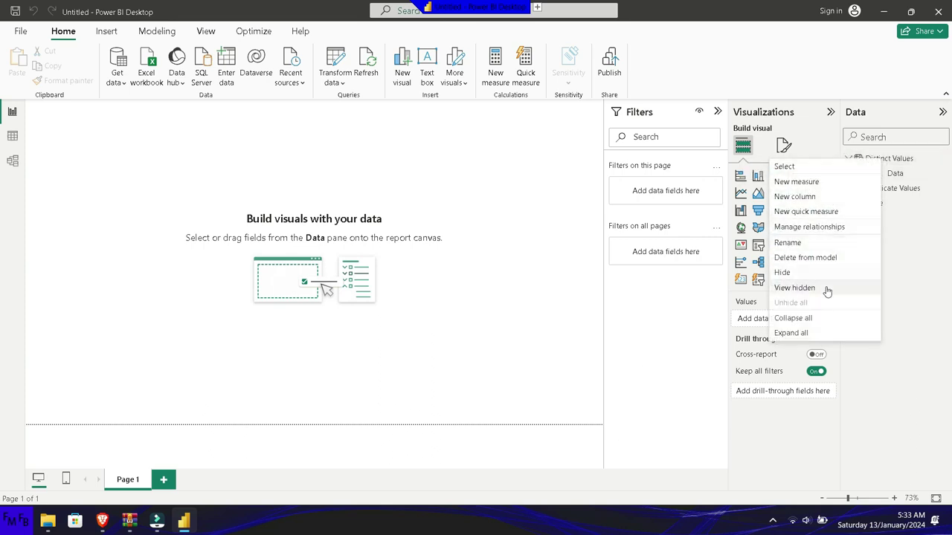
click(827, 258)
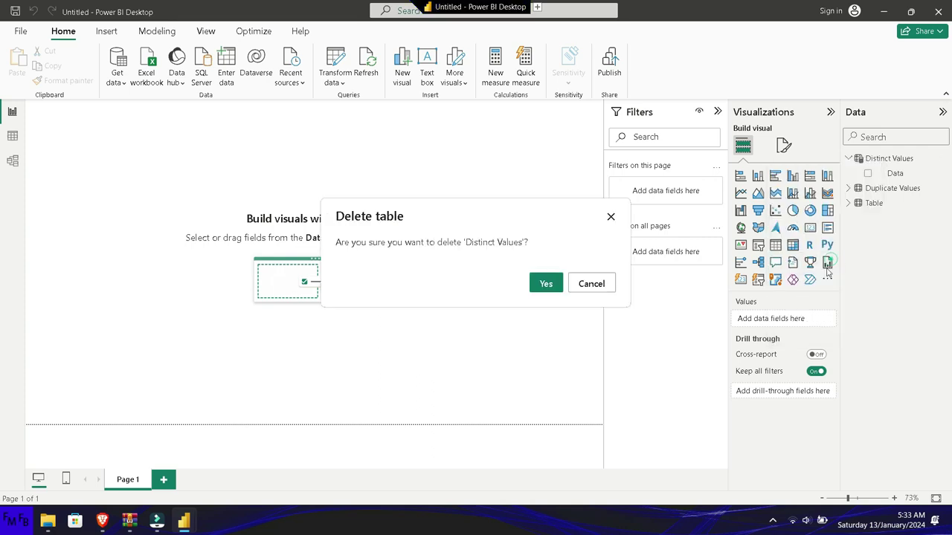
key(Return)
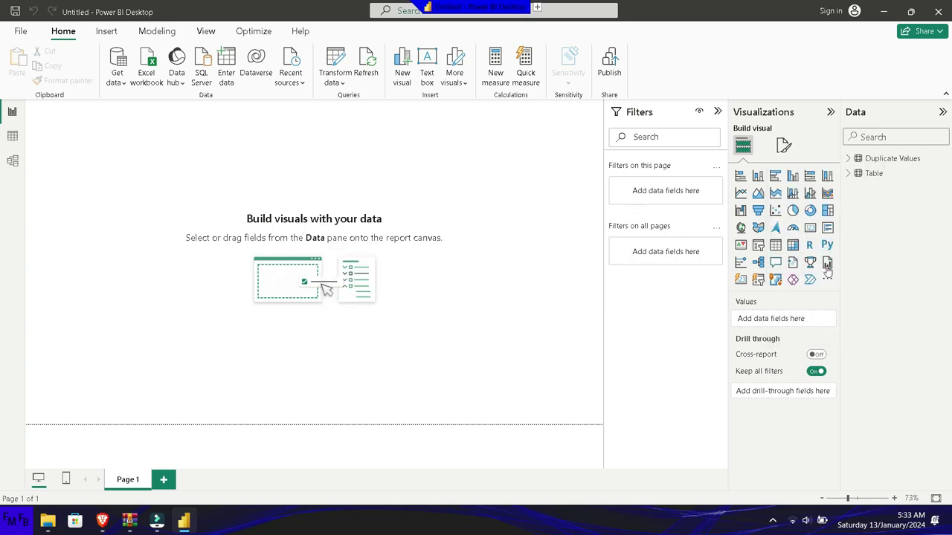
right_click(868, 165)
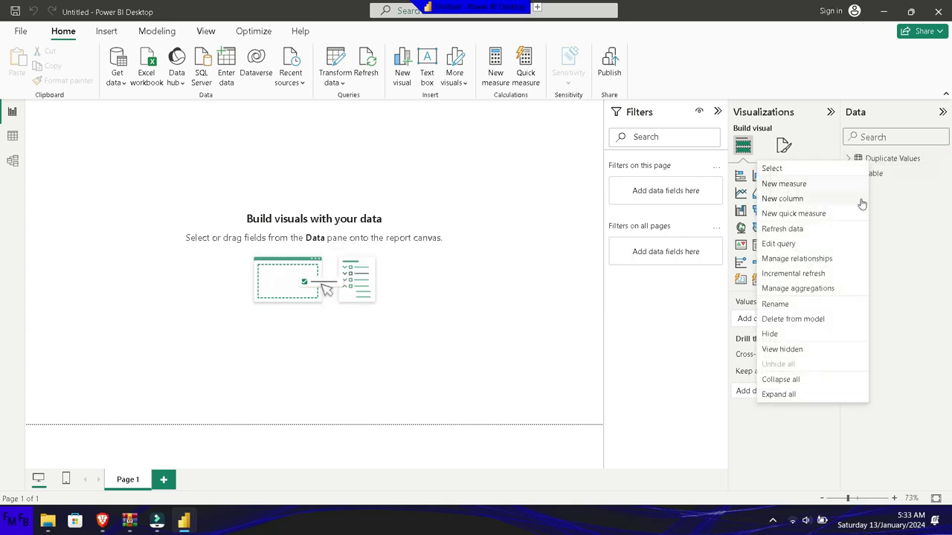
click(834, 319)
key(Return)
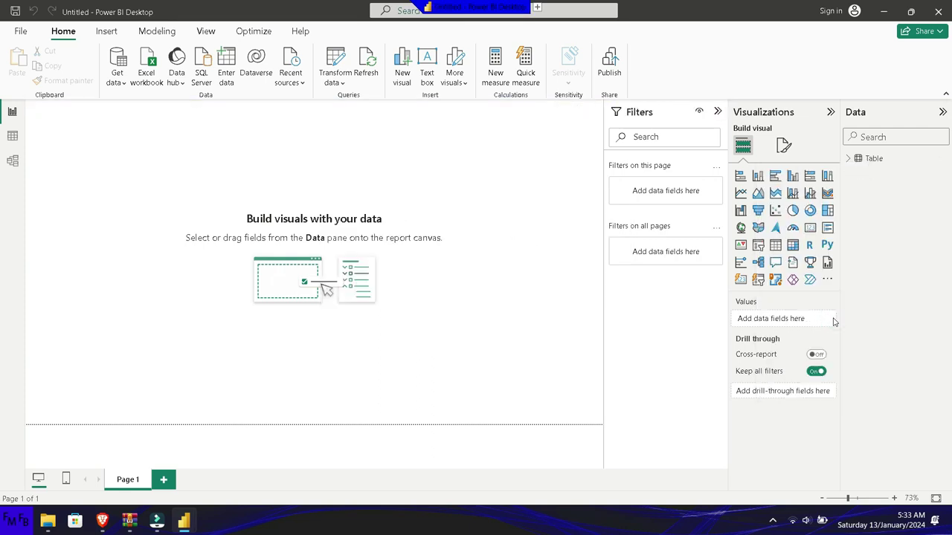
Rename the new Table to Duplicate Values
right_click(866, 160)
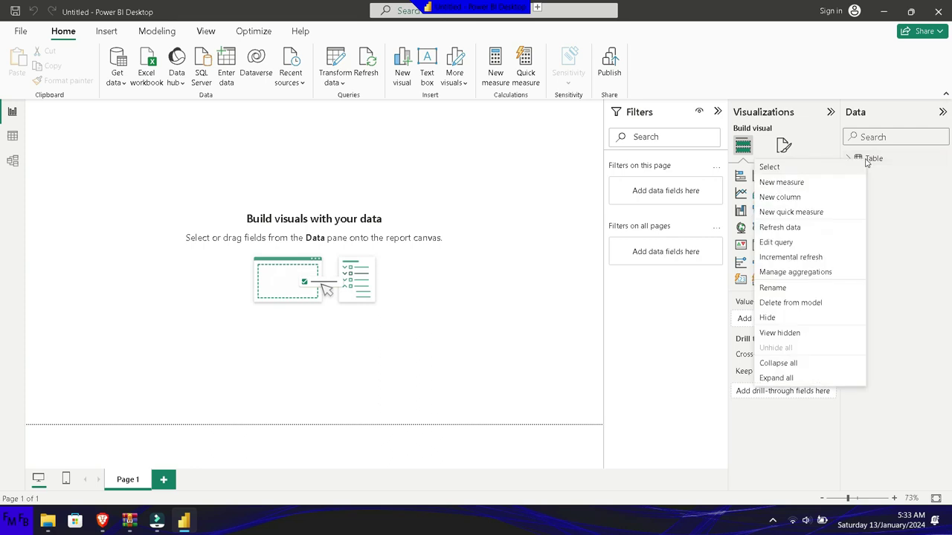
click(831, 290)
text(Rename)
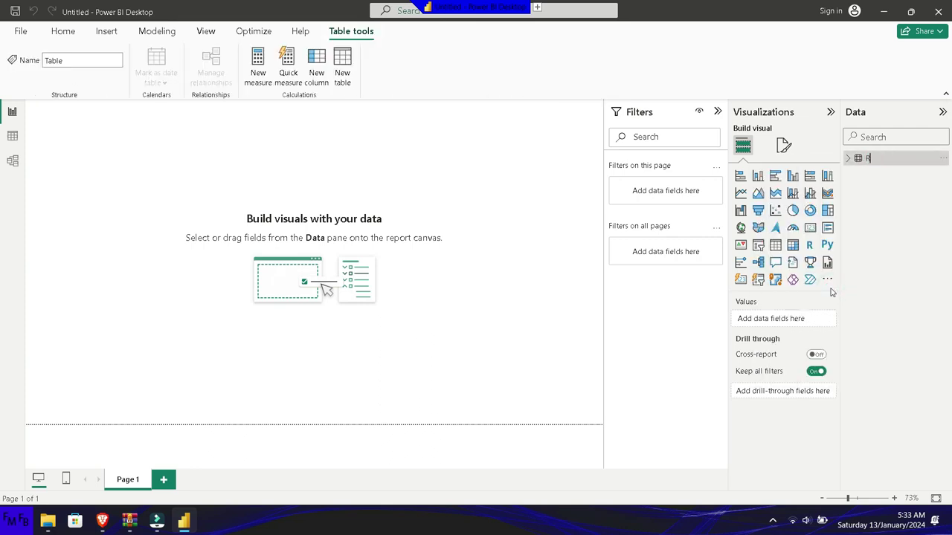
key(ctrl+a)
text(D)
text(uplicate Values)
key(Return)
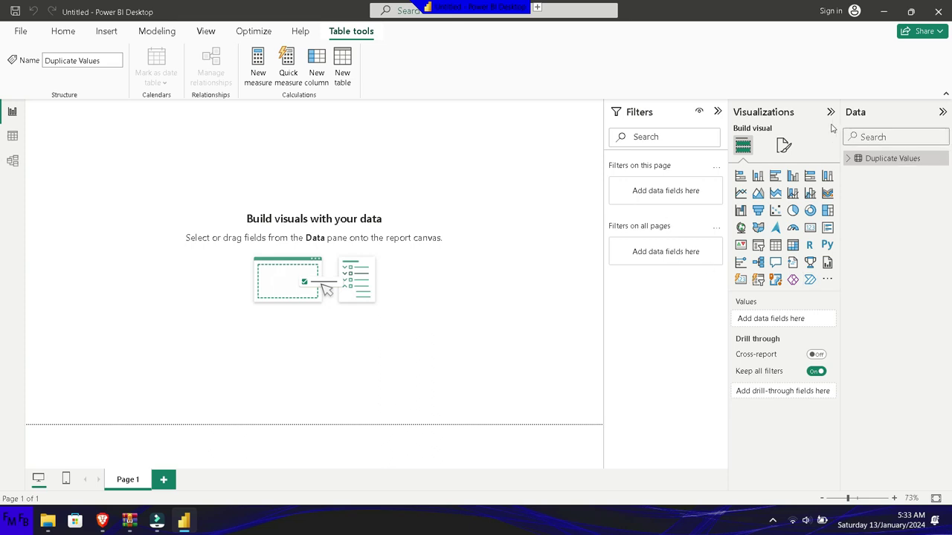
Start a new calculated table Distinct Values using SUMMARIZE over 'Duplicate Values'
click(344, 66)
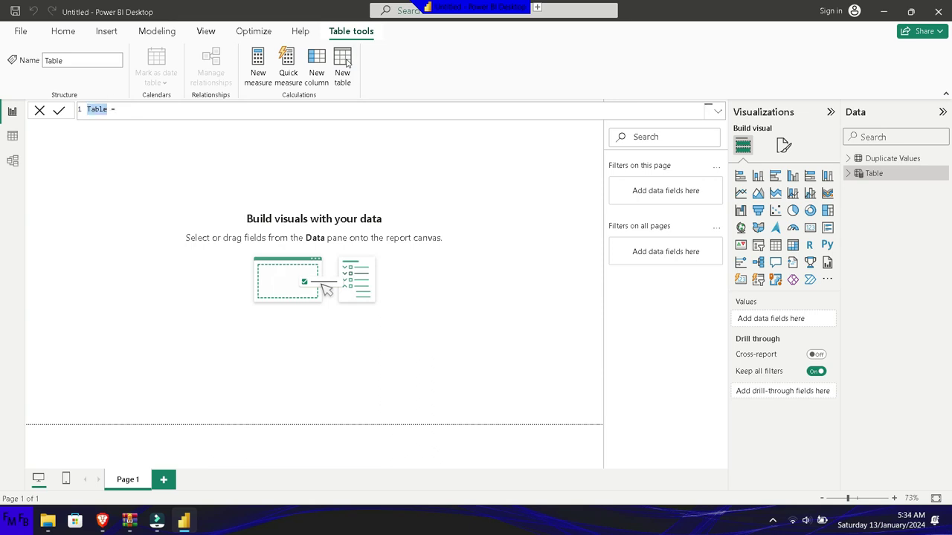
text(Distinct Values)
key(End)
text(summarize()
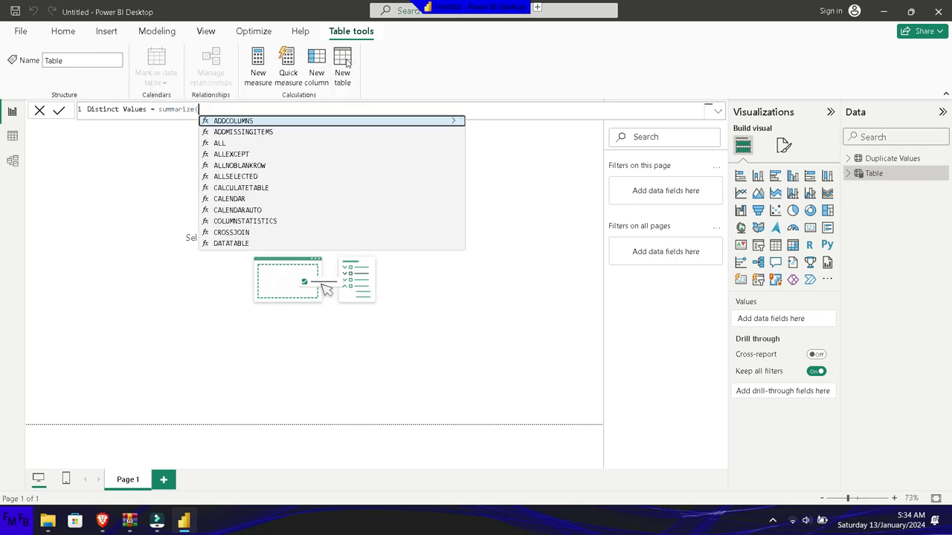
text(d)
key(BackSpace)
text(Duplicate)
key(Tab)
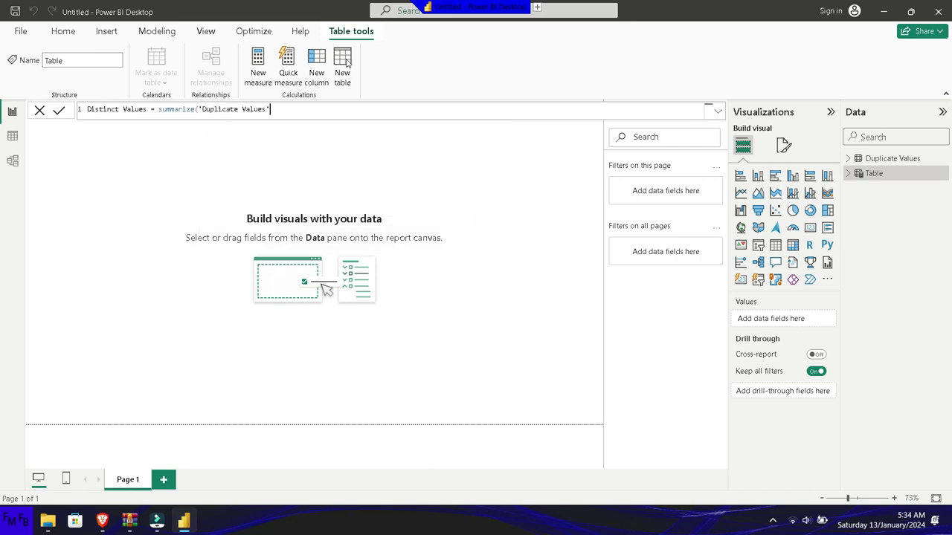
Add Pais and Deporte as the SUMMARIZE grouping columns and commit the formula
text([)
key(BackSpace)
text(,)
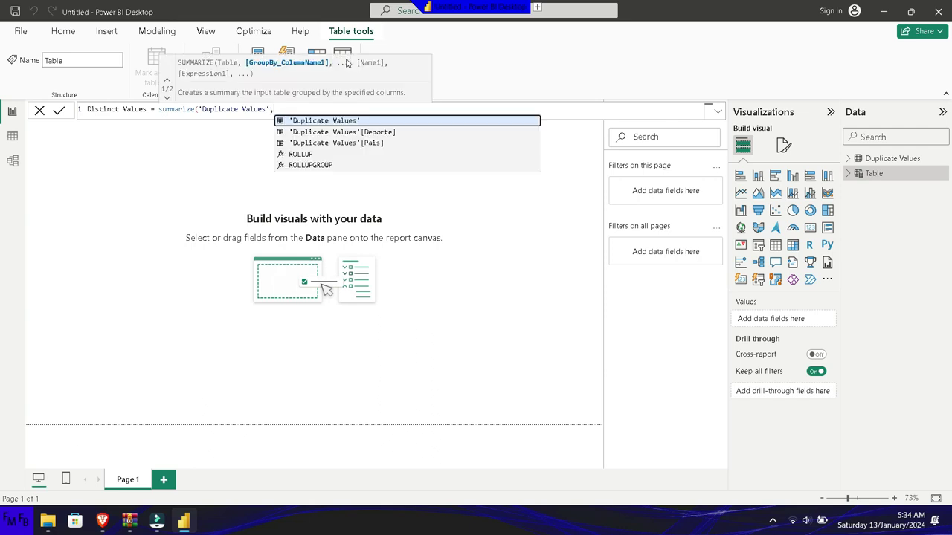
key(Down)
key(Down)
key(Tab)
text(,)
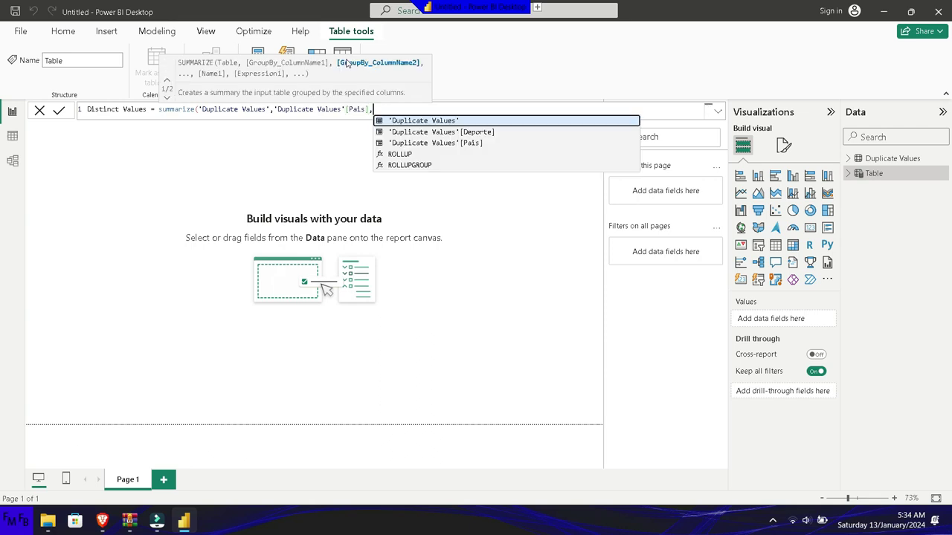
key(Down)
key(Tab)
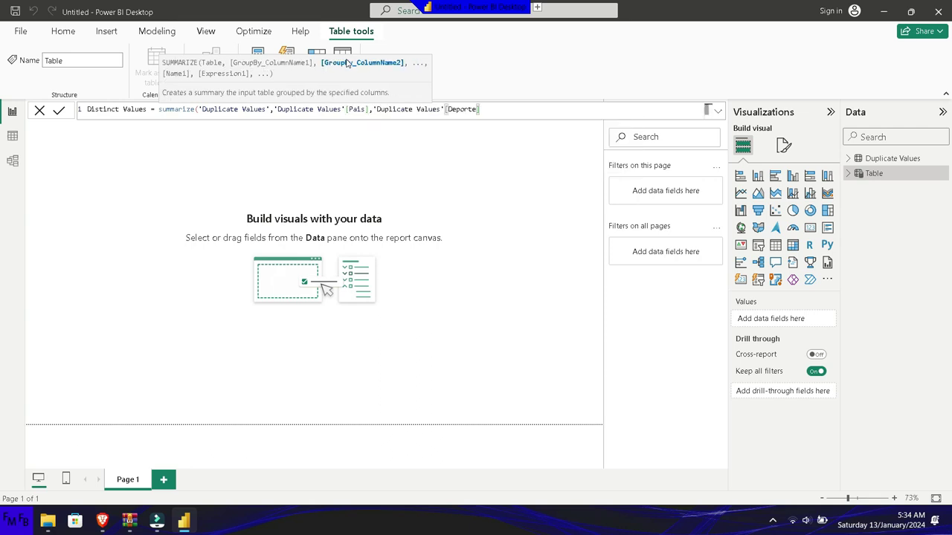
text())
key(Return)
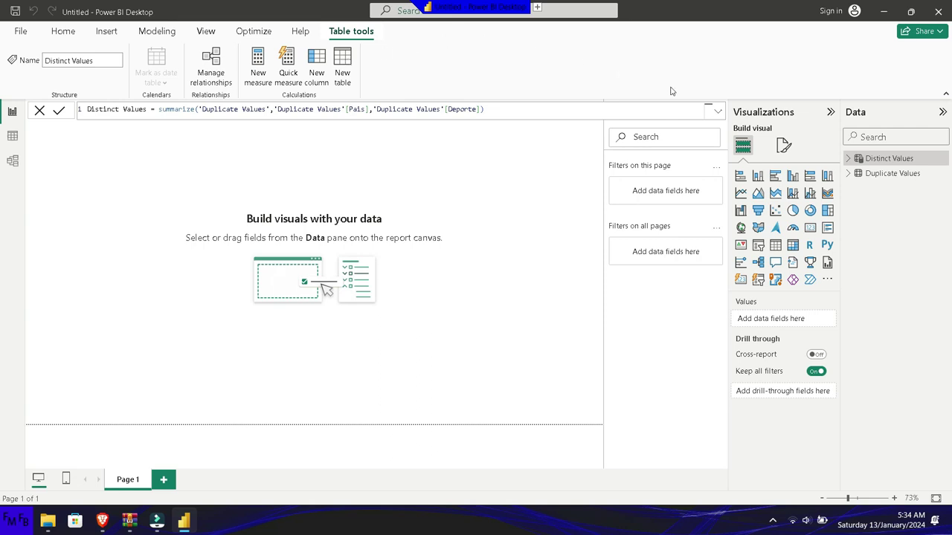
Build a table visual from Distinct Values with Pais and Deporte columns
click(848, 158)
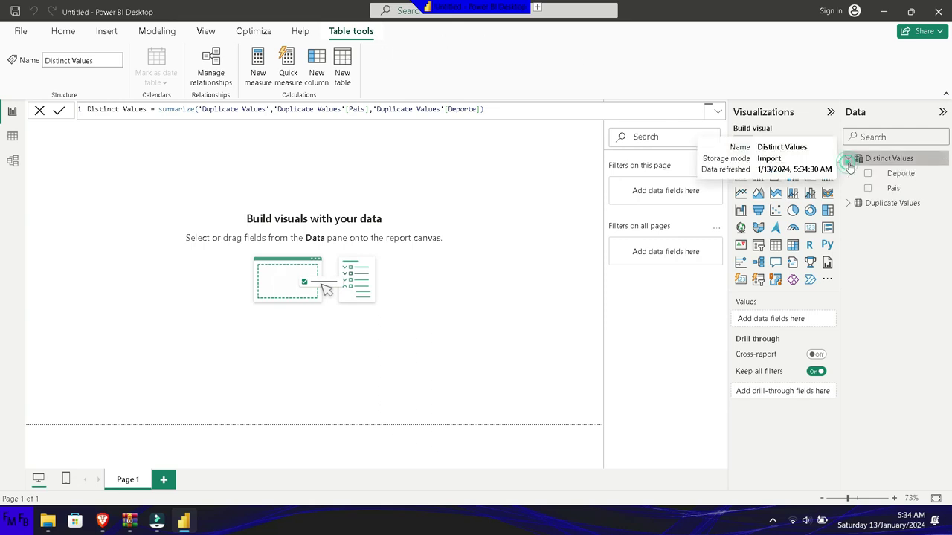
drag(893, 188, 436, 202)
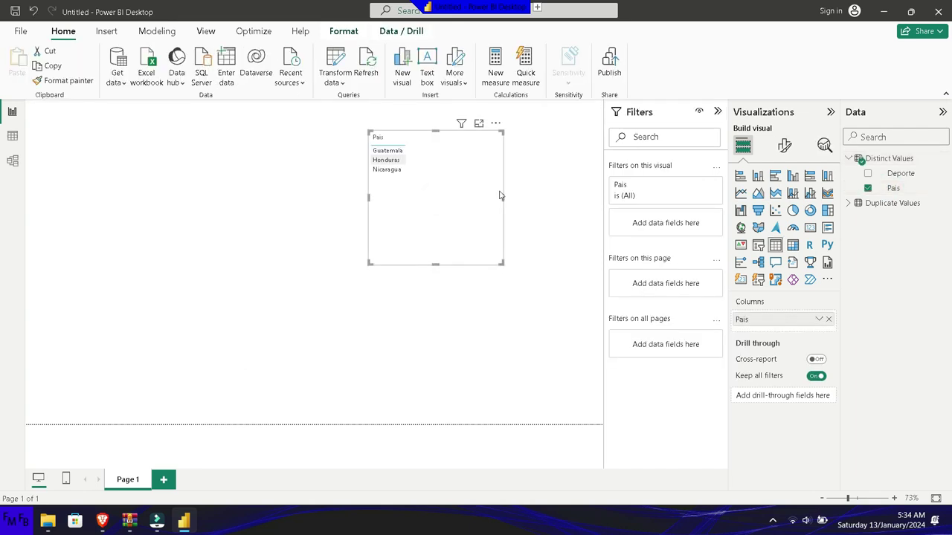
drag(900, 173, 466, 206)
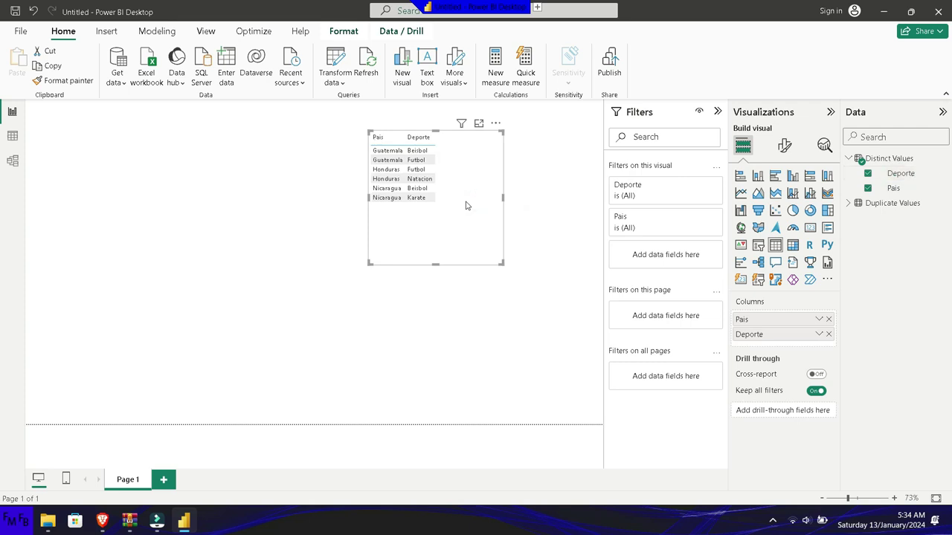
click(768, 513)
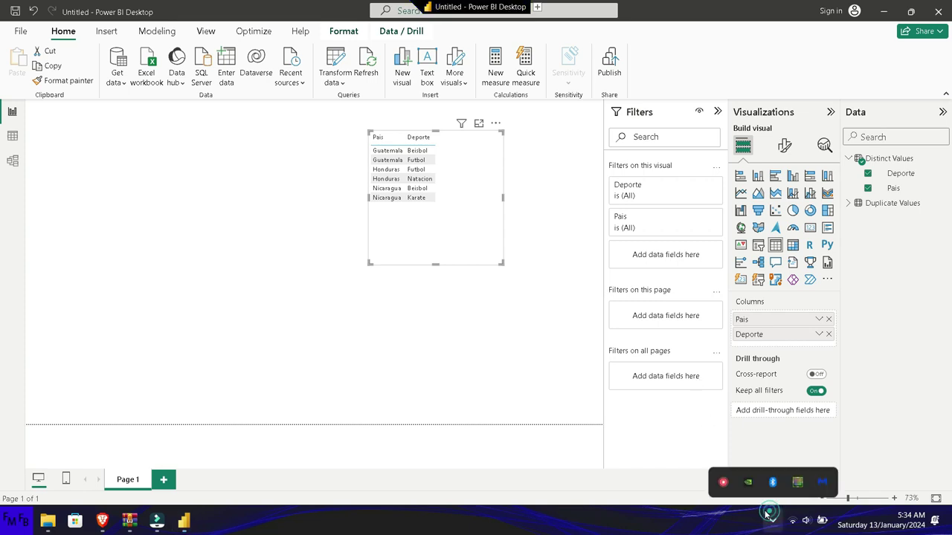